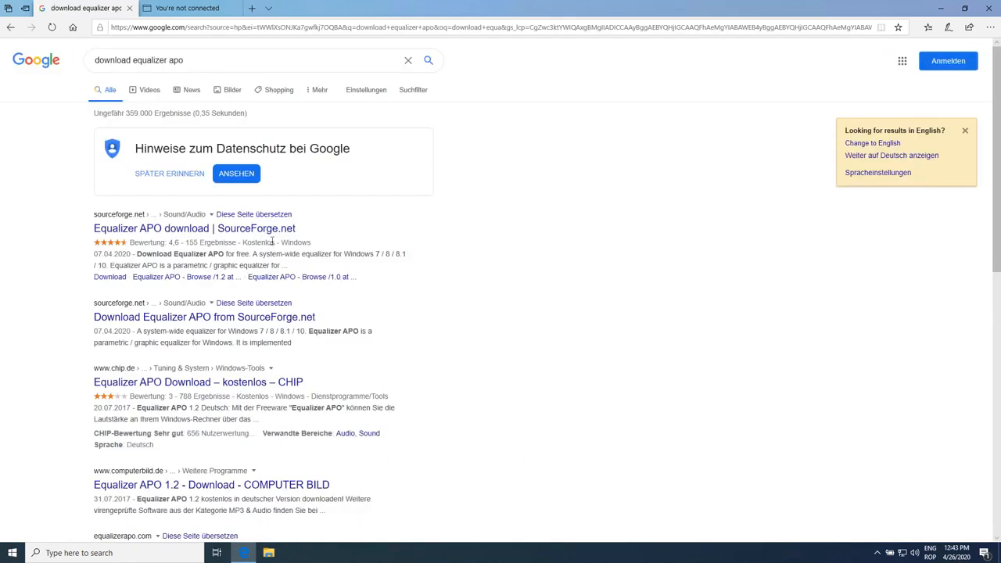
Download the latest Equalizer APO installer from its SourceForge project page and save it
click(275, 230)
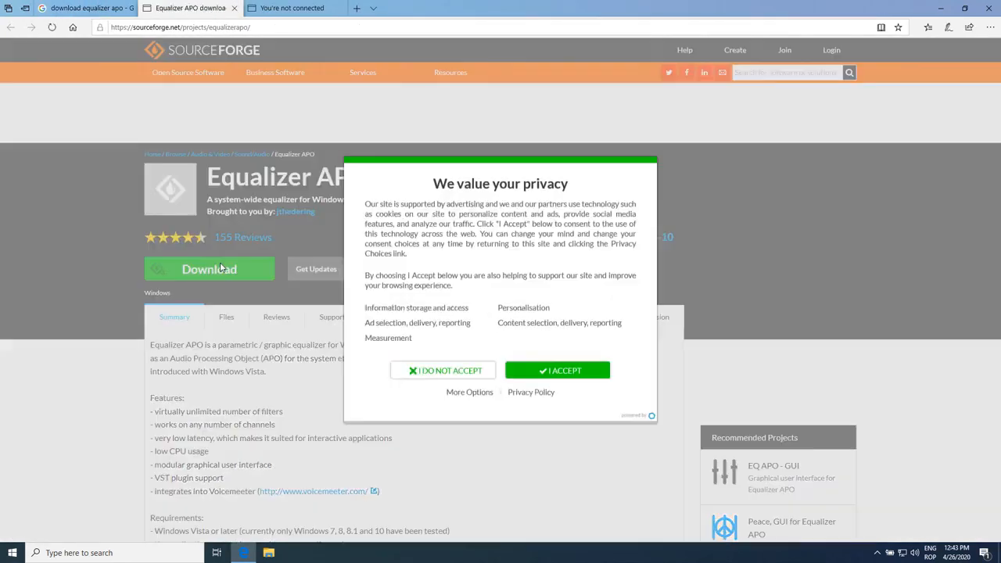
click(234, 282)
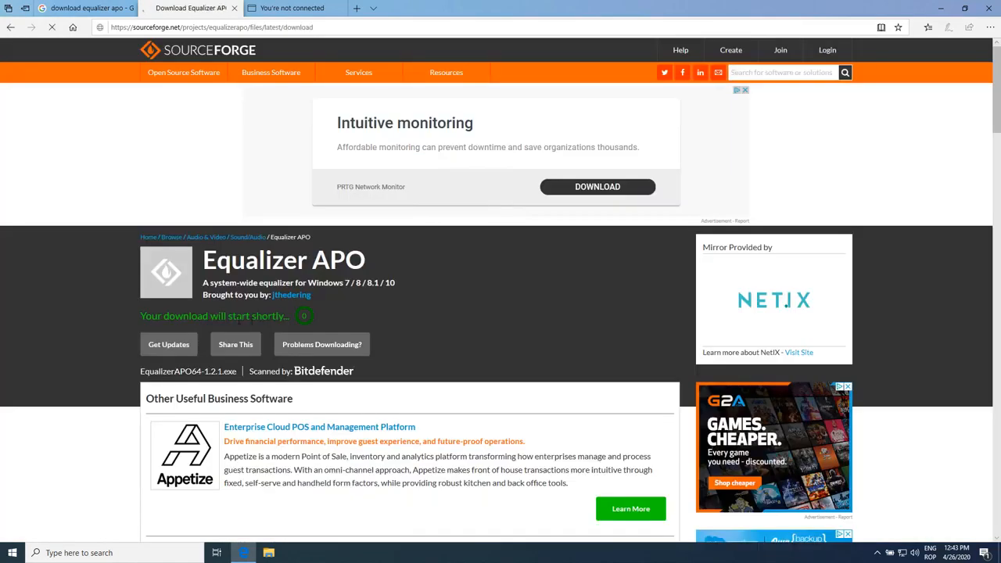
click(603, 528)
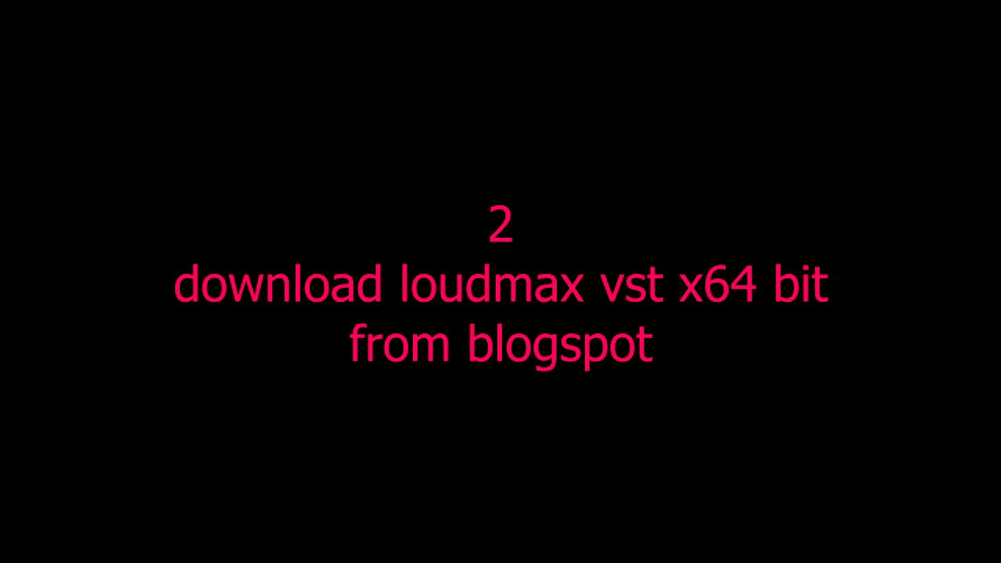
Search Google for "download loudmax vst"
click(215, 60)
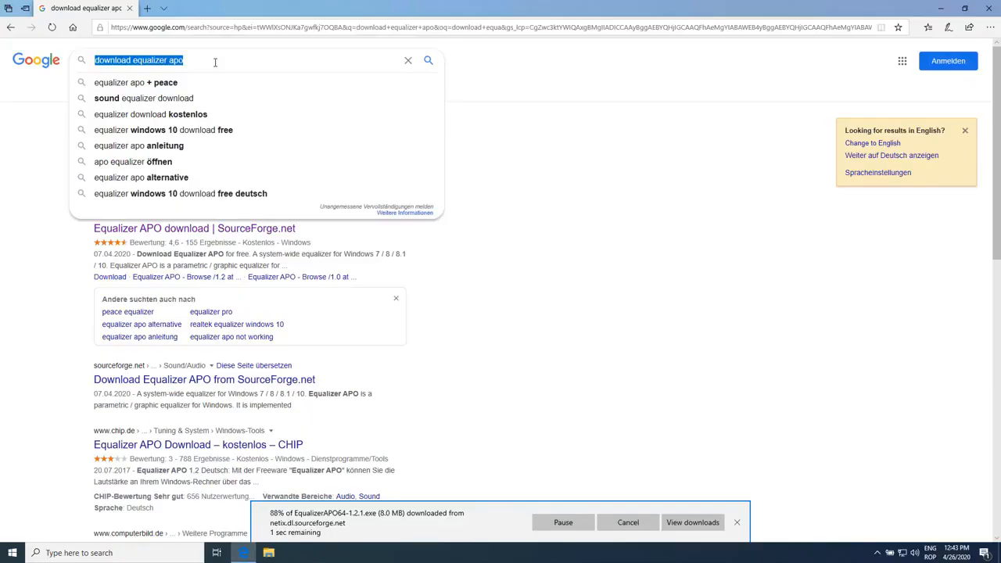
text(download lo)
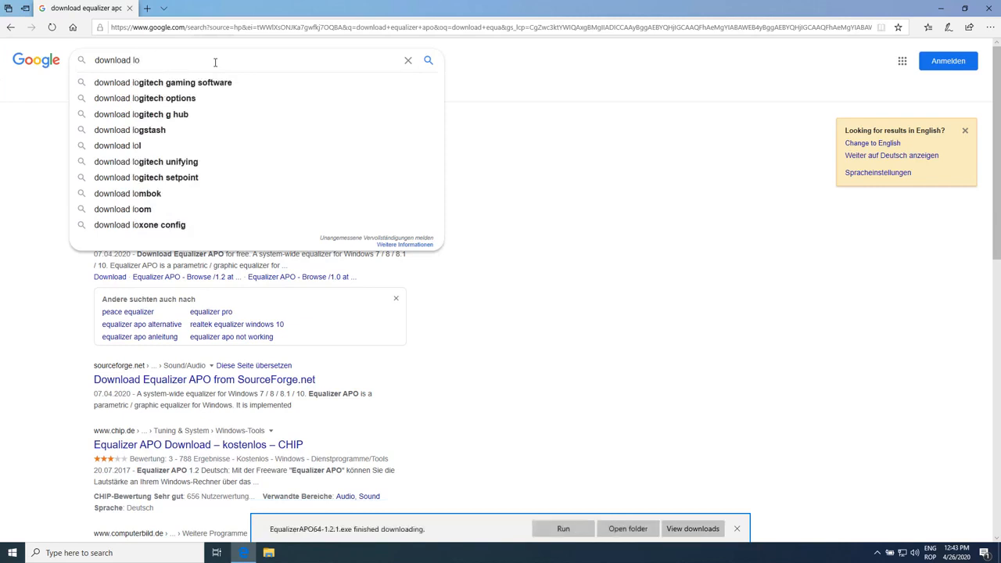
text(udmax)
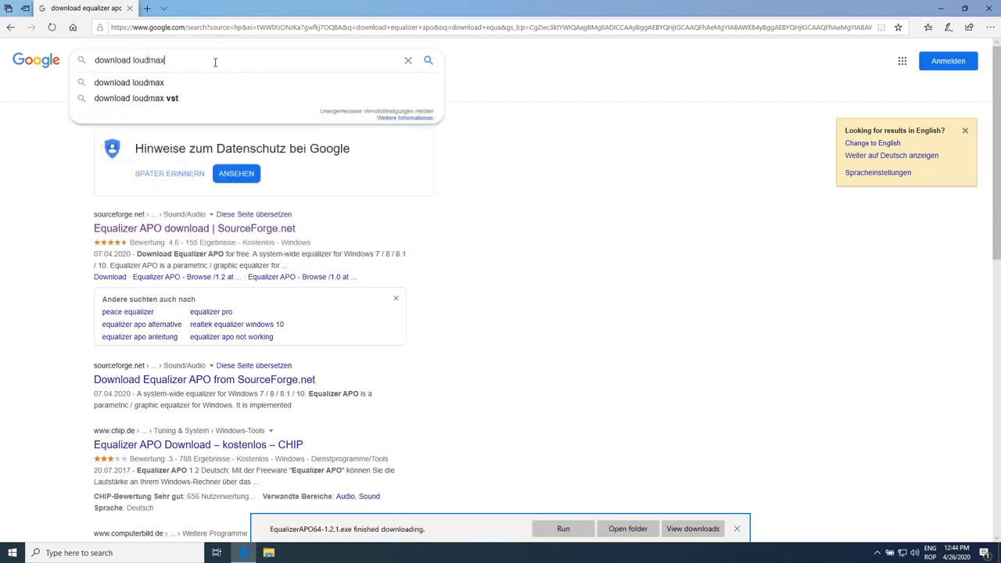
text( vst)
key(Return)
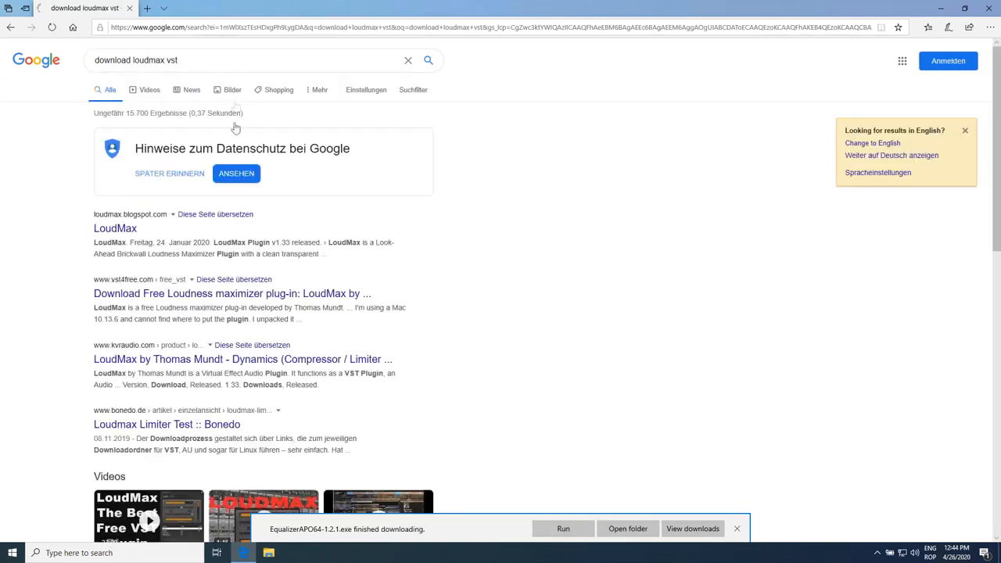
Go to the LoudMax blogspot site and follow the download link for VST Plugin v1.33 for Windows PC 32/64bit
click(110, 232)
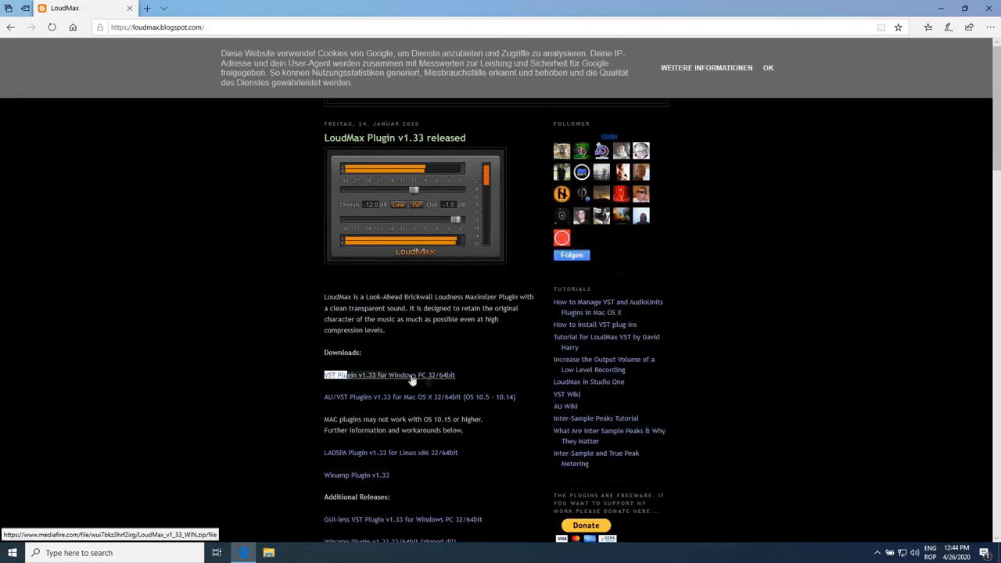
drag(411, 376, 469, 372)
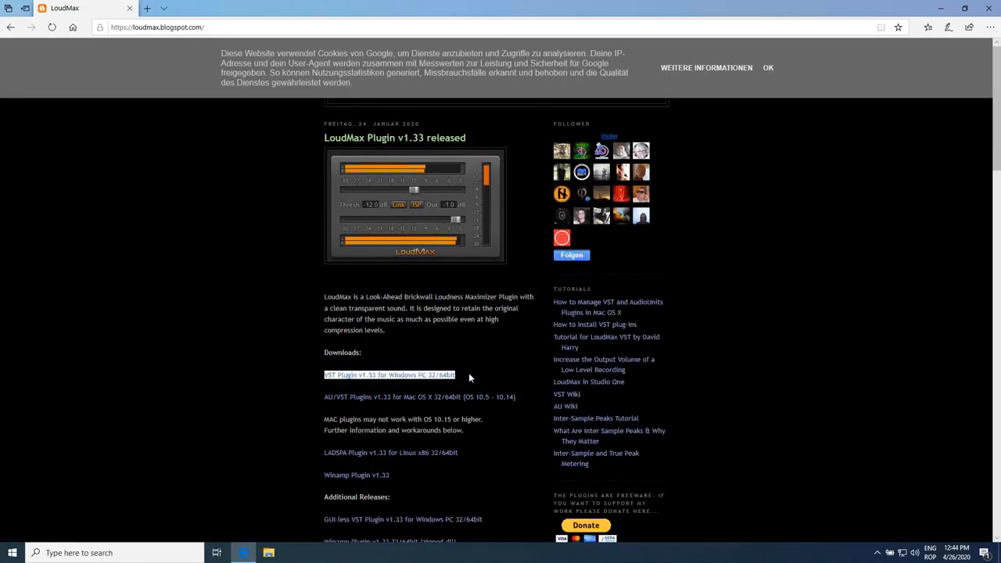
click(474, 368)
click(431, 383)
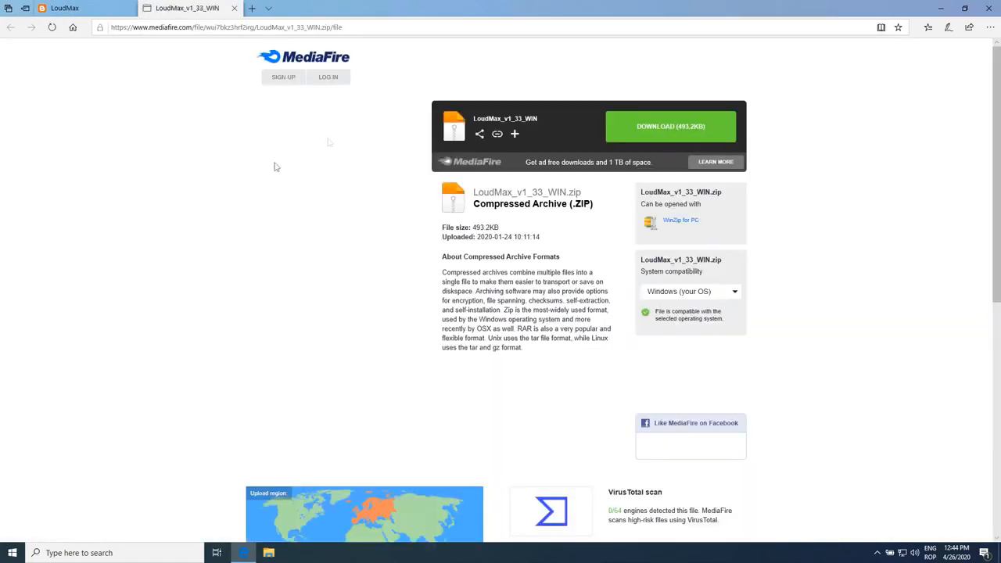
Download LoudMax_v1_33_WIN.zip from MediaFire, save it, and open the folder containing it
click(663, 138)
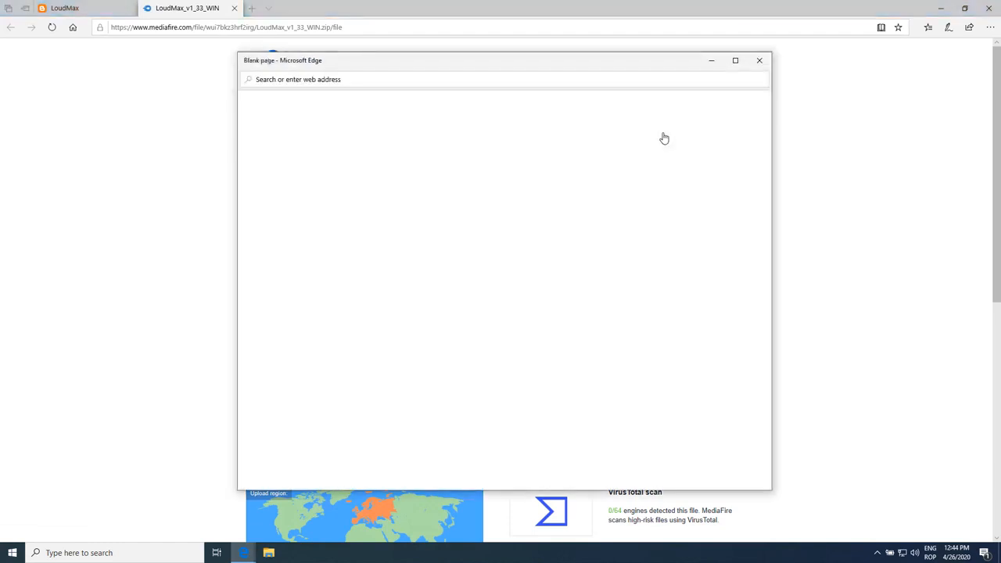
click(759, 61)
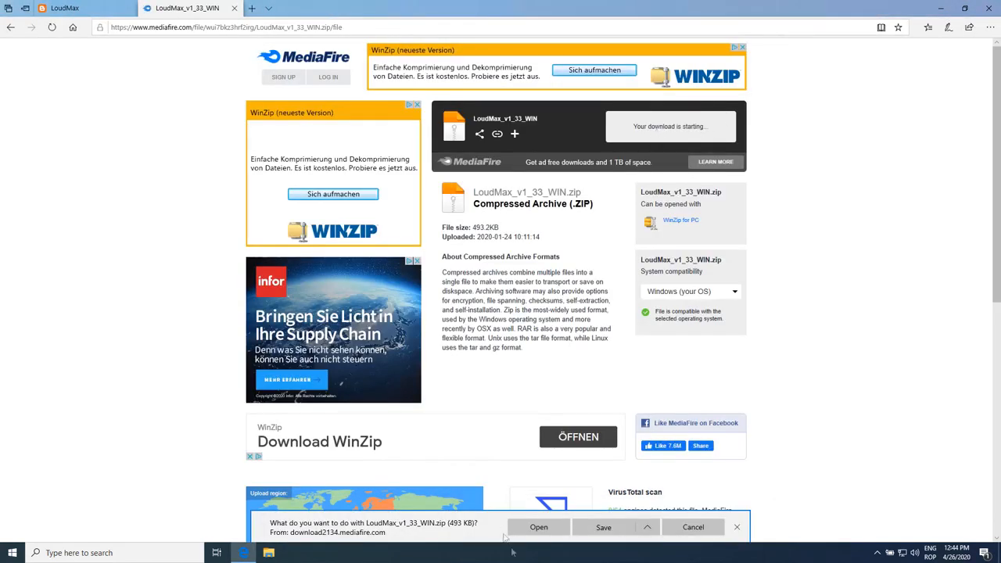
click(604, 528)
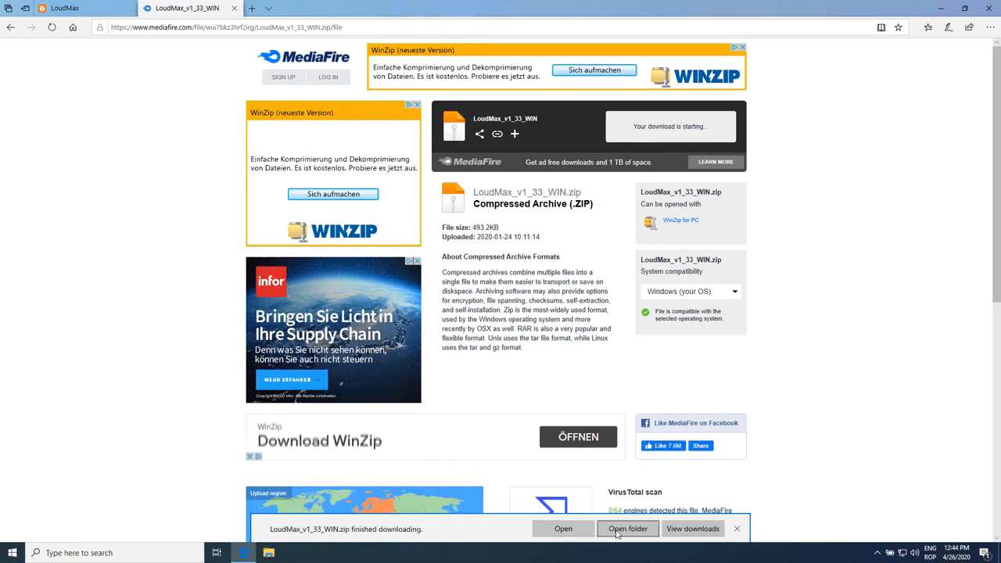
click(615, 530)
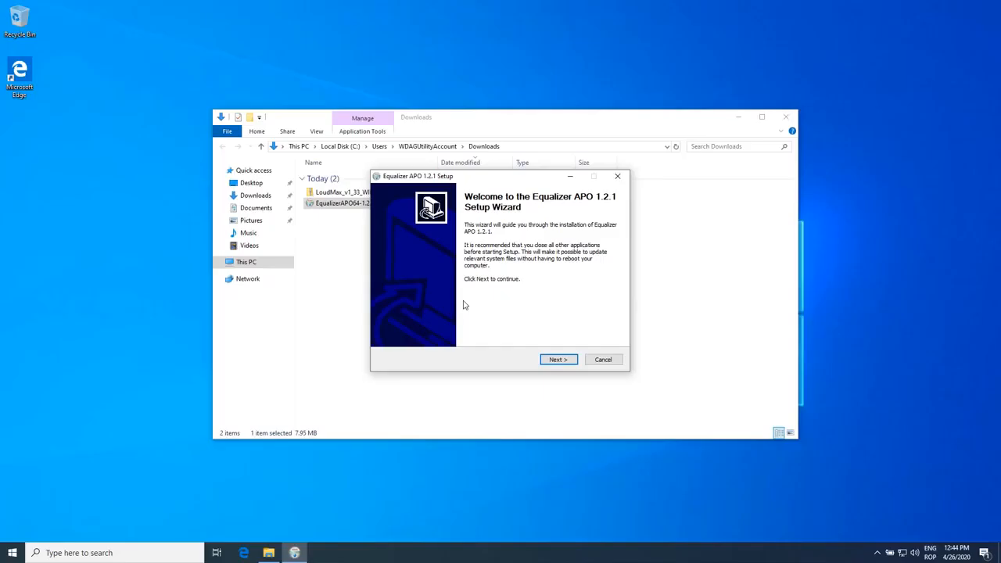
Install Equalizer APO 1.2.1, accepting the license, the default C:\Program Files\EqualizerAPO destination and the default Start Menu folder
drag(498, 180, 484, 188)
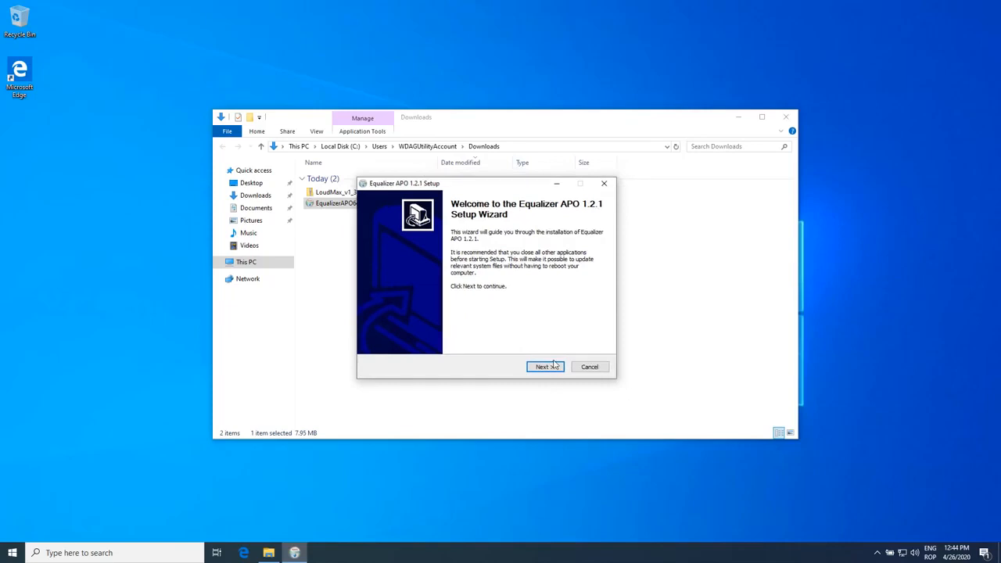
click(553, 367)
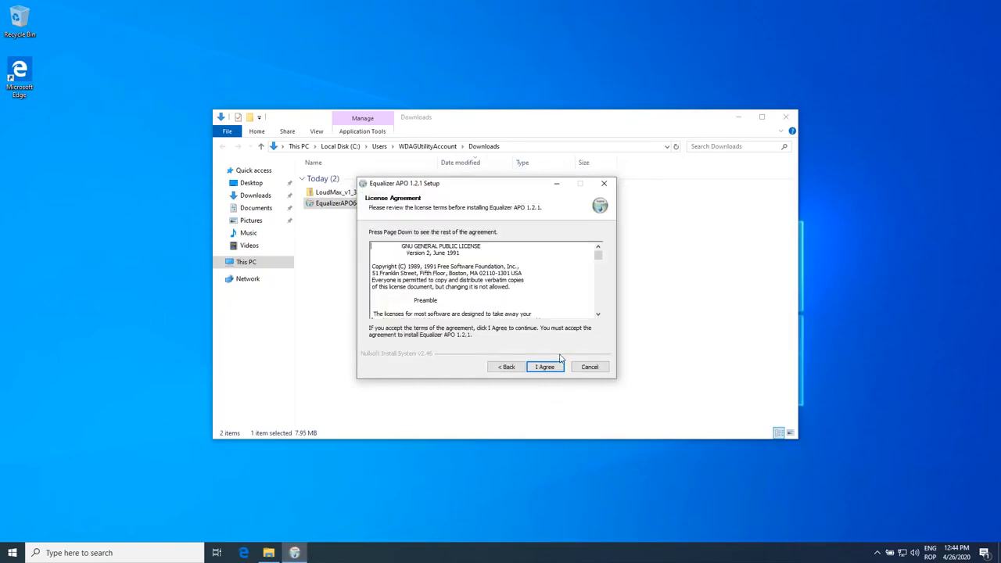
click(547, 367)
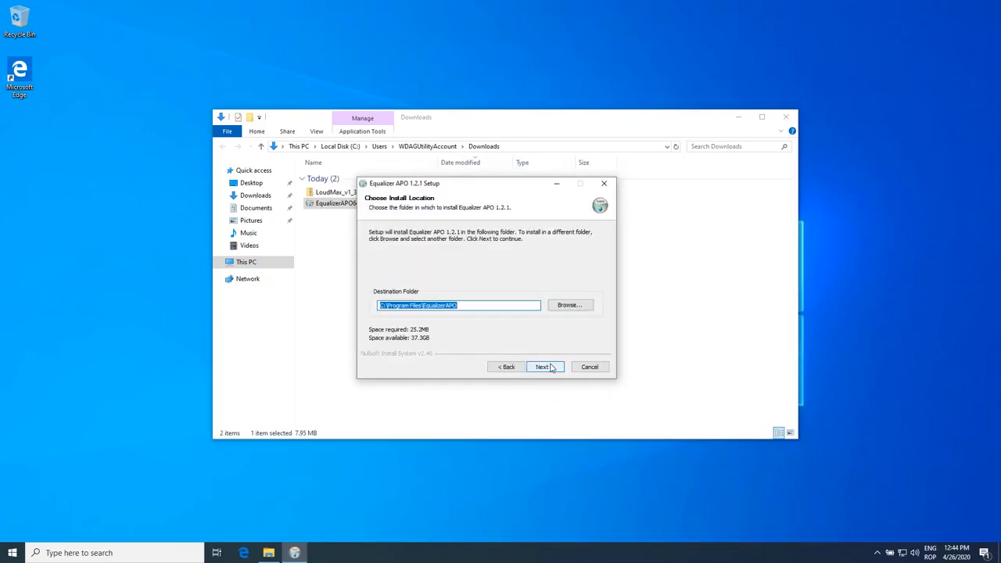
click(551, 368)
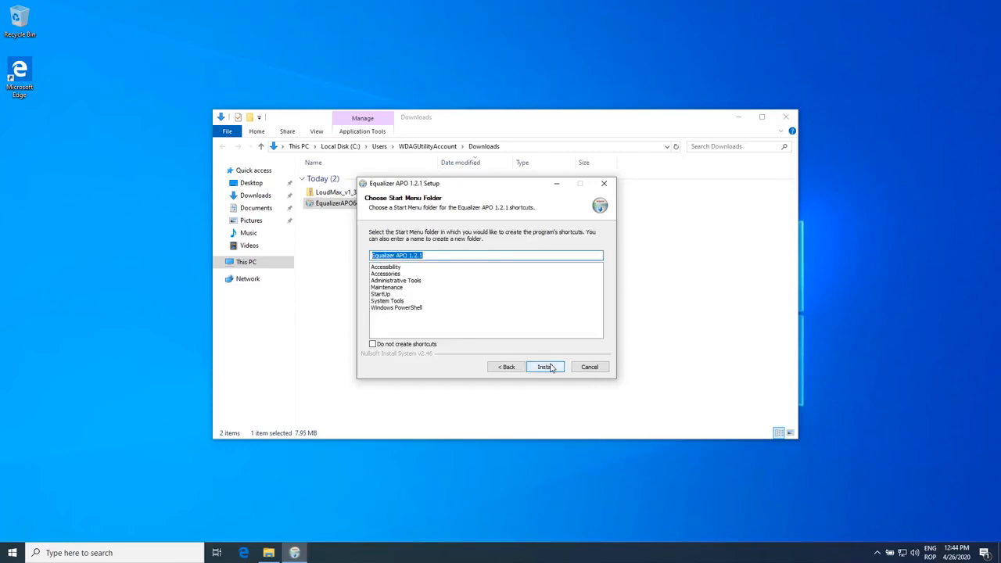
click(547, 367)
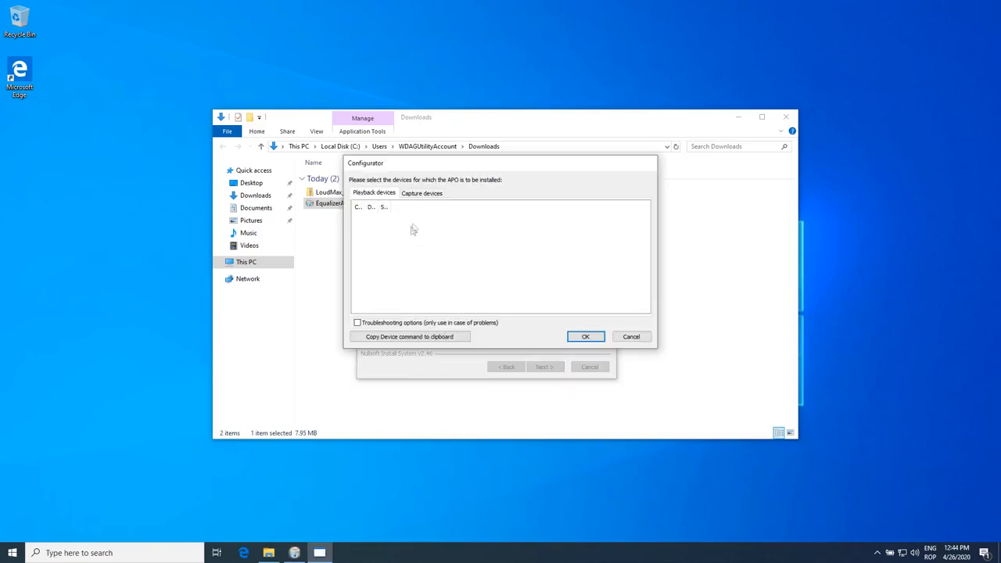
Widen the playback device columns in the Configurator and confirm the device selection along with its info notice
drag(362, 206, 506, 208)
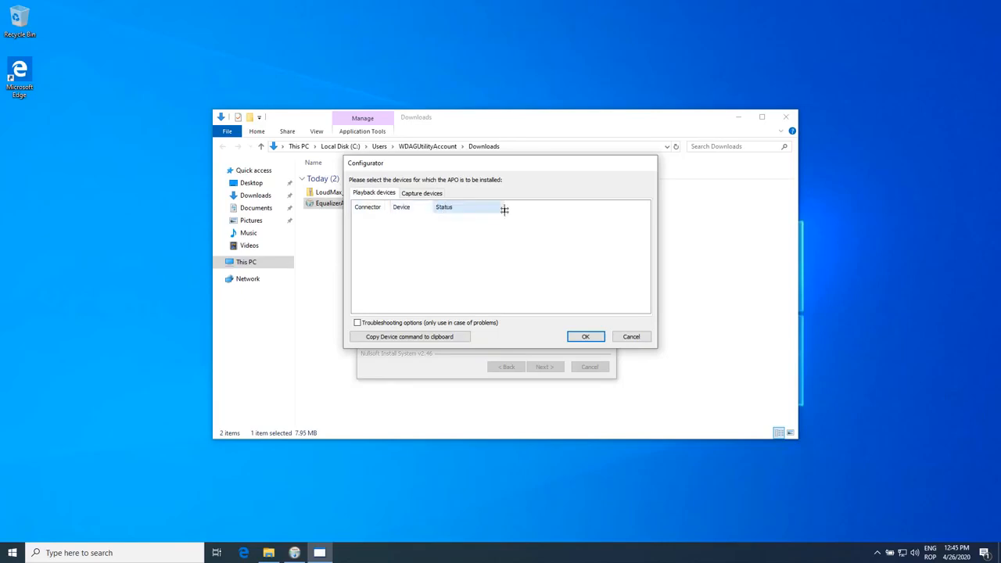
click(588, 339)
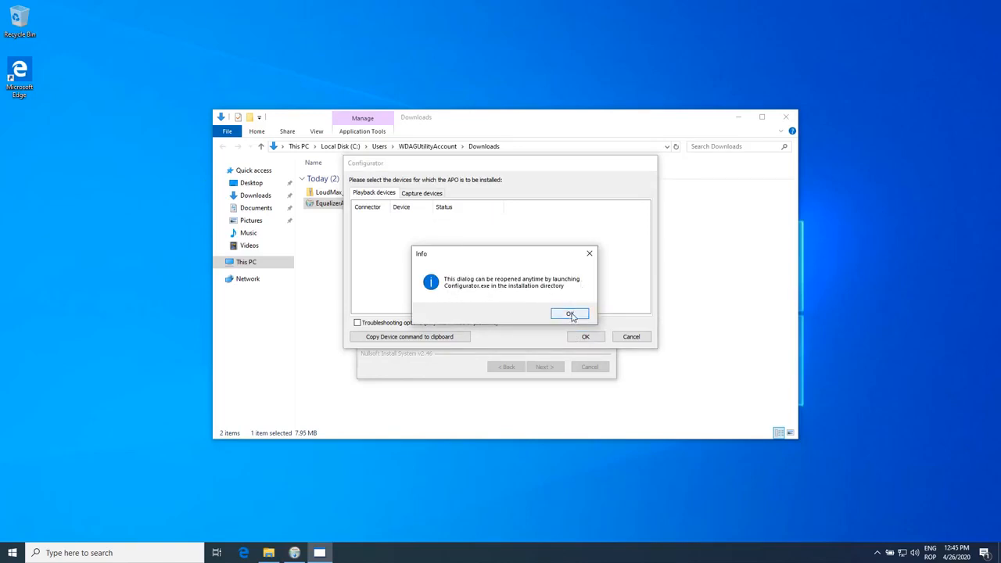
click(570, 315)
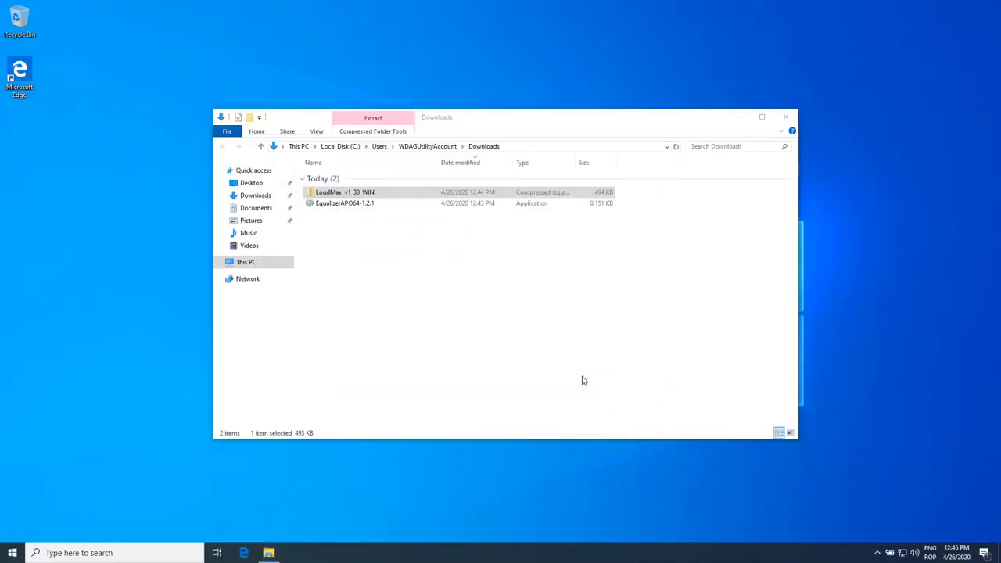
Copy LoudMax64.dll from the extracted LoudMax_v1_33_WIN folder and browse to C:\Program Files
right_click(355, 205)
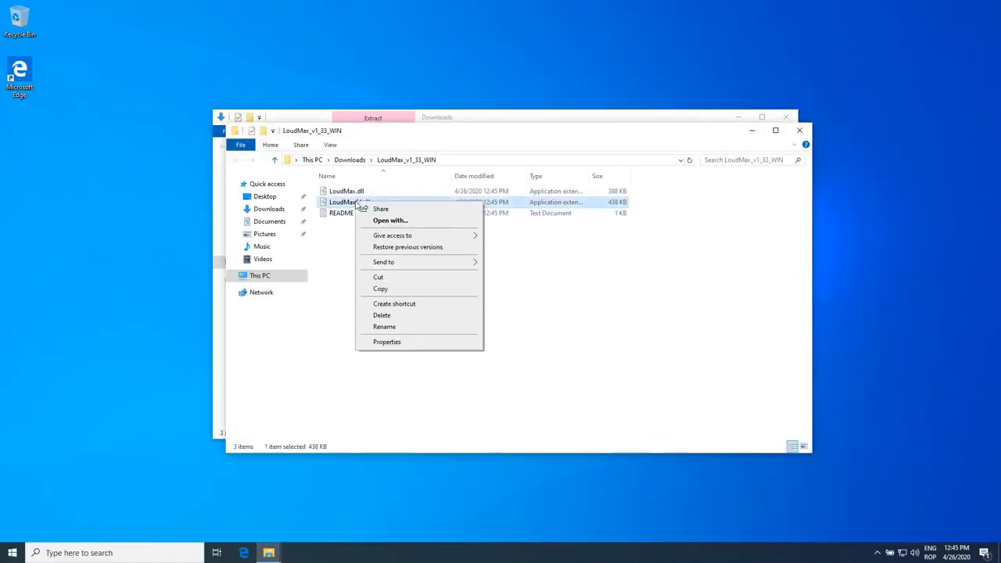
click(382, 288)
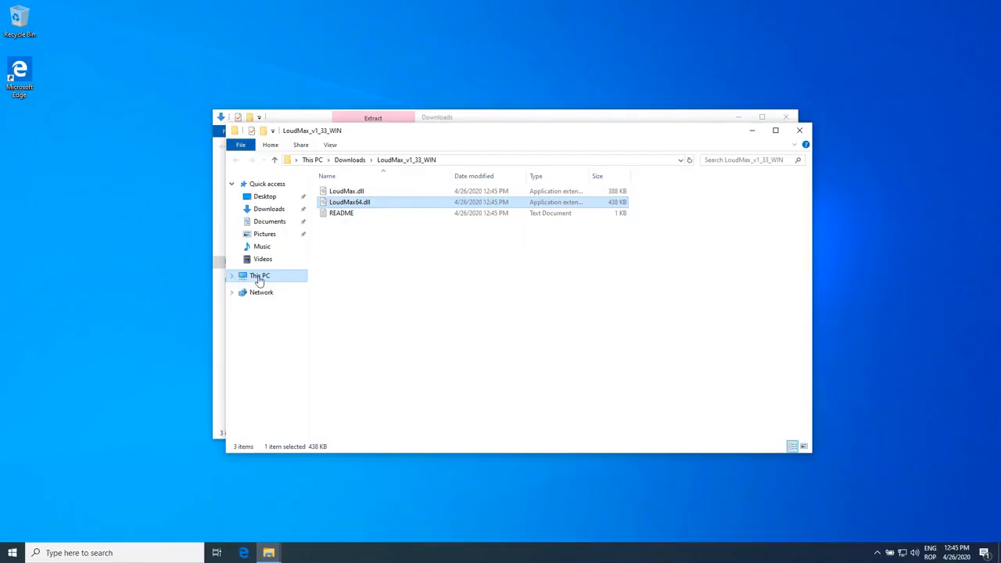
click(258, 278)
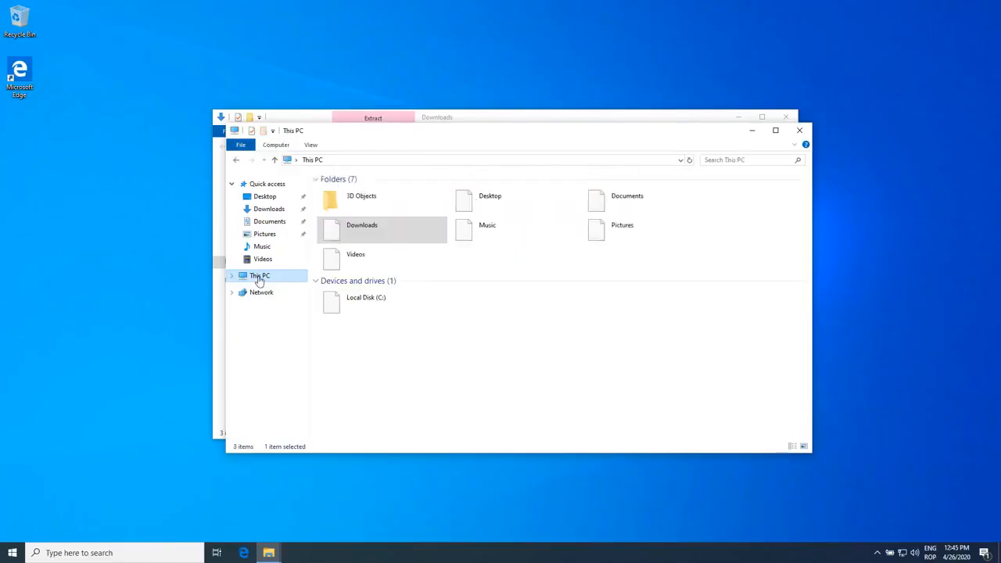
click(333, 300)
double_click(332, 300)
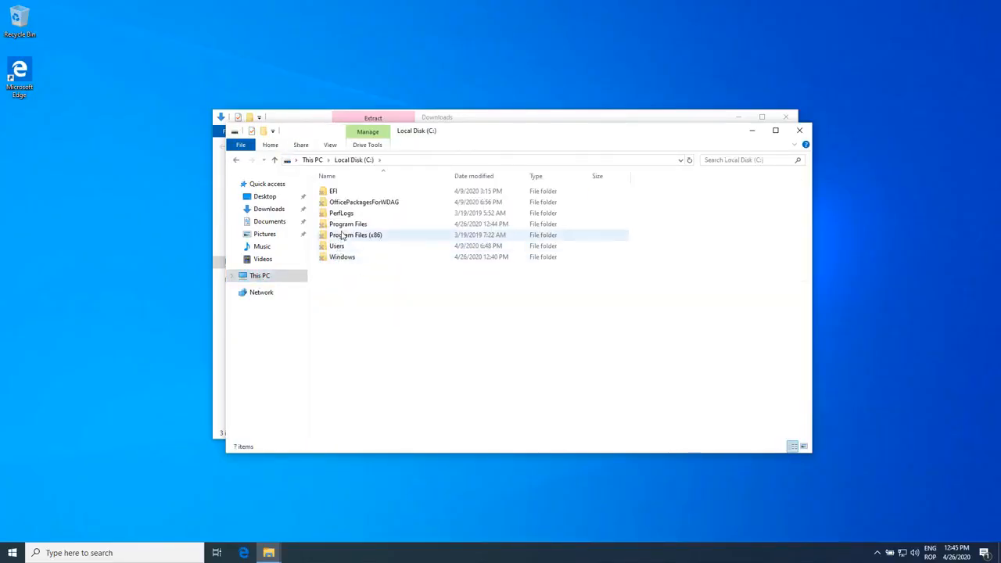
double_click(342, 225)
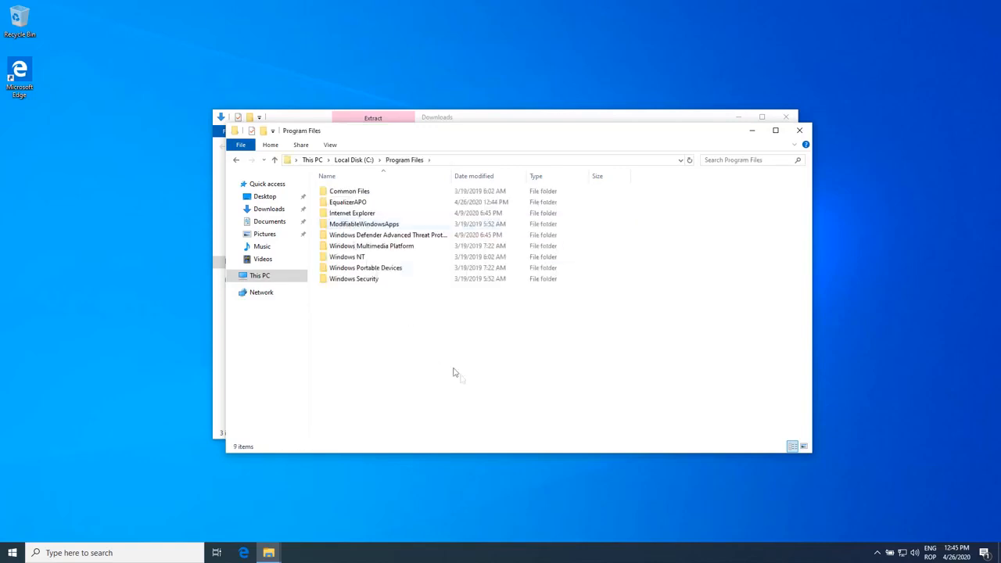
Create a folder named VSTPlugins in Program Files and paste LoudMax64.dll into it
key(ctrl+shift+n)
text(VST)
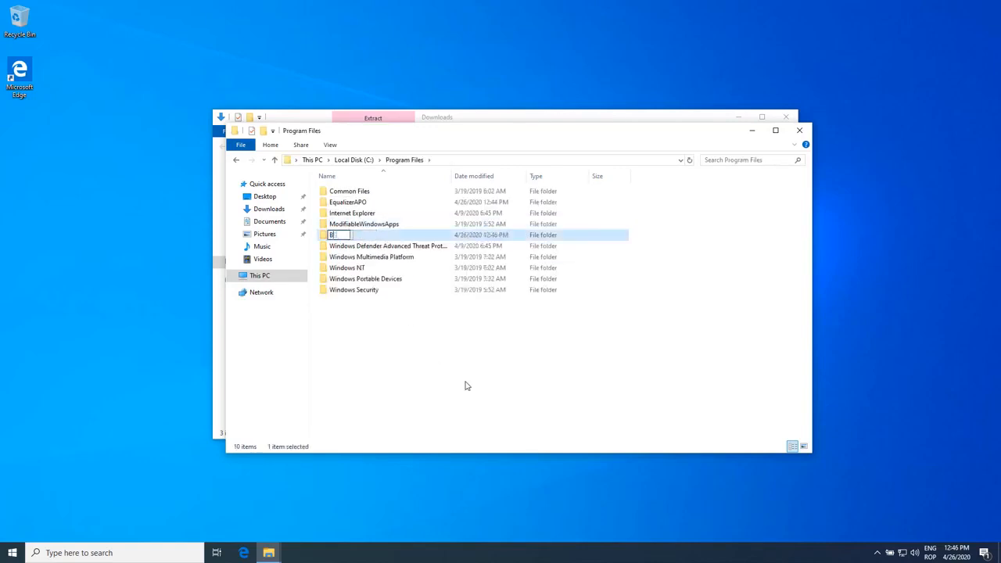
text(Plugins)
key(Return)
key(Return)
key(ctrl+v)
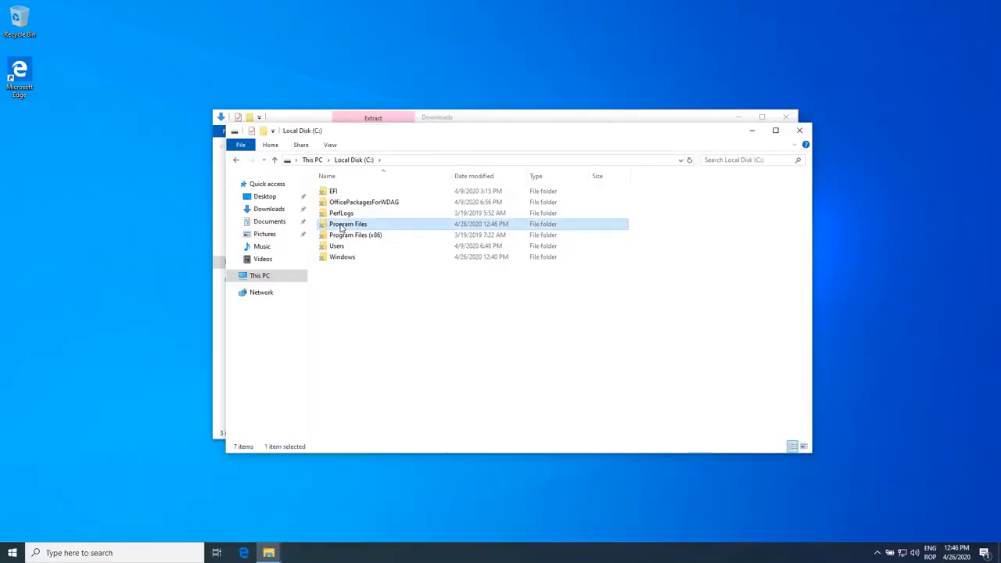
Launch the Equalizer APO Editor from C:\Program Files\EqualizerAPO
double_click(344, 223)
click(347, 203)
double_click(350, 204)
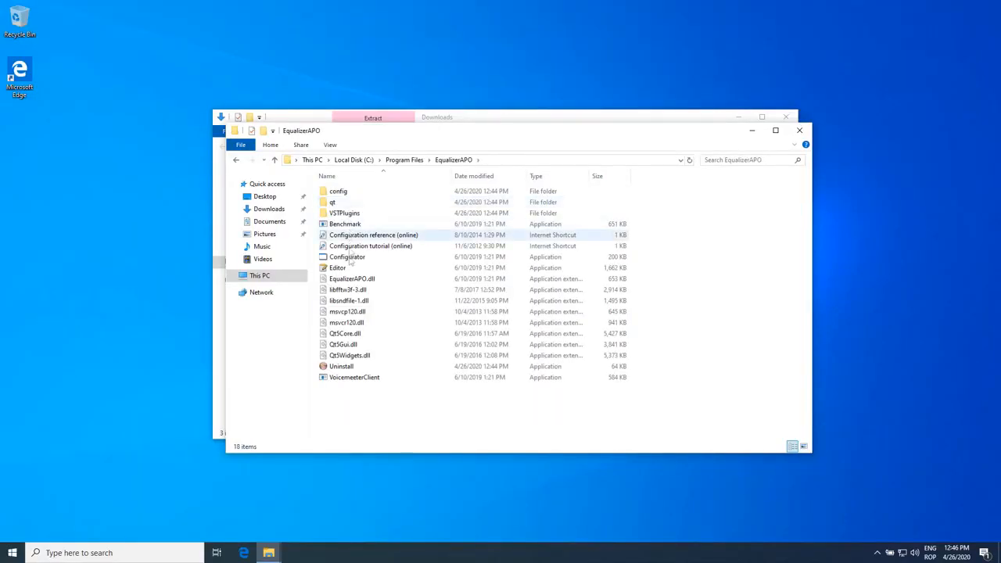
double_click(344, 268)
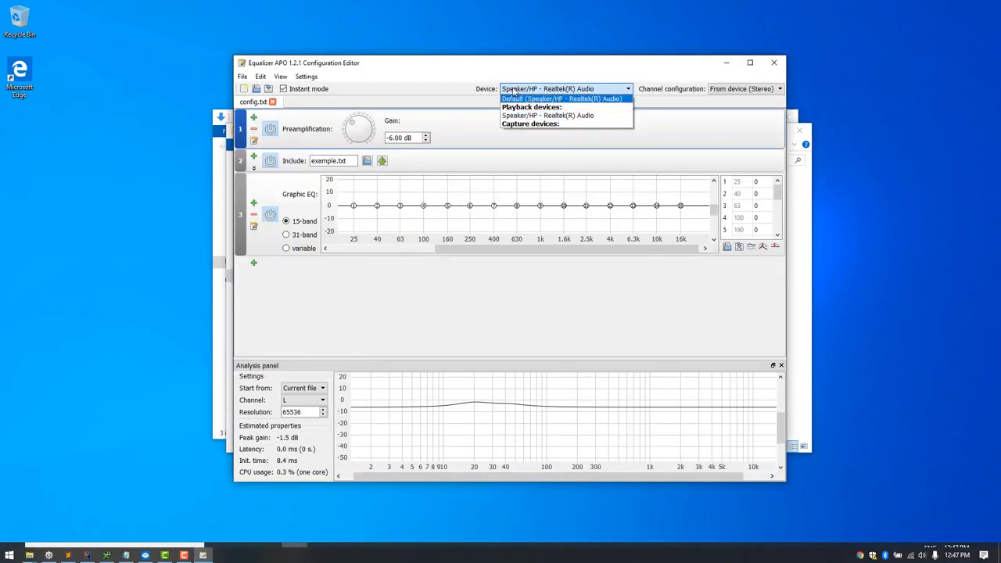
Set the device to Speaker/HP - Realtek(R) Audio and the channel configuration to From device (Stereo)
click(570, 117)
click(720, 90)
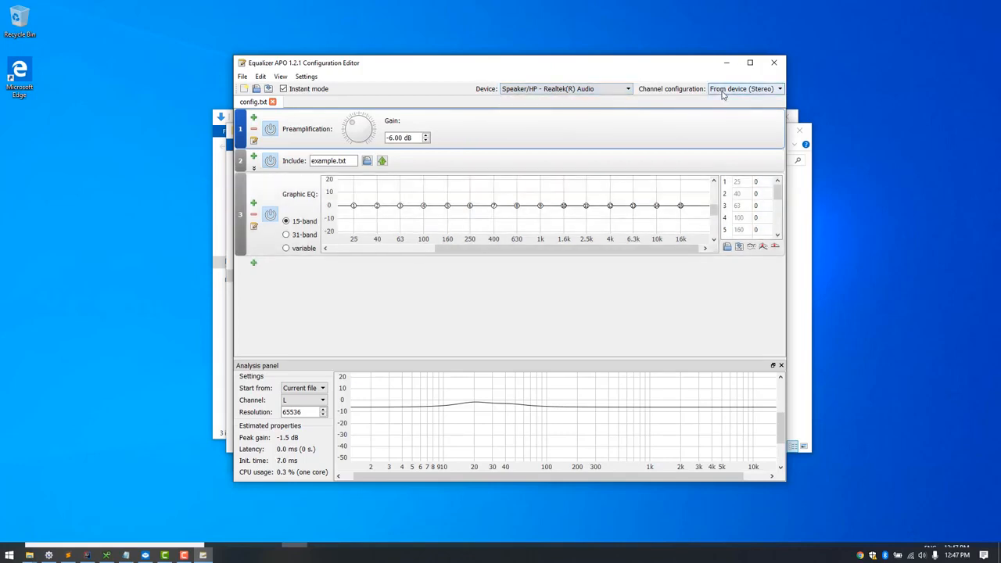
click(720, 98)
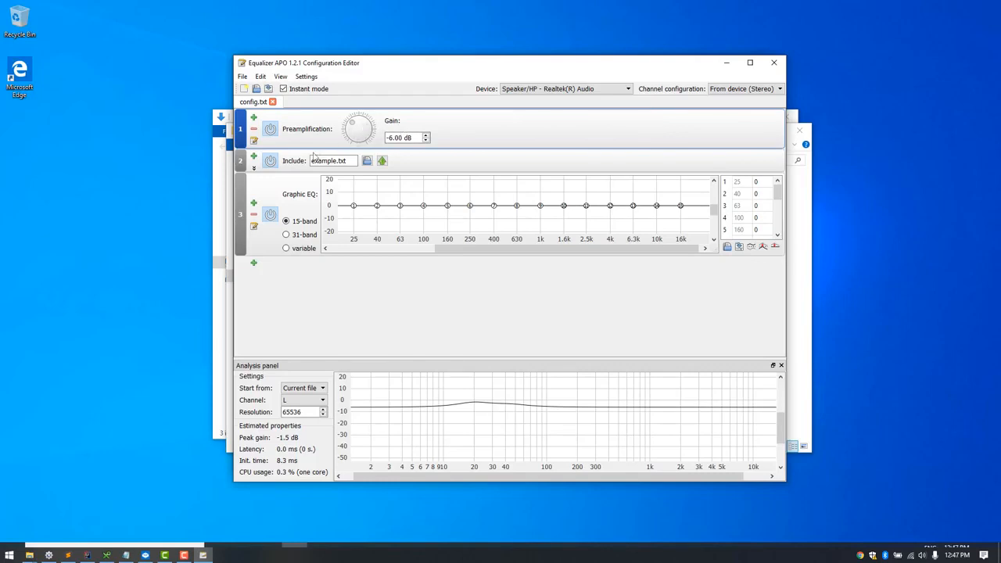
Remove the Include row for example.txt from the configuration
double_click(342, 161)
click(342, 160)
click(253, 169)
click(280, 173)
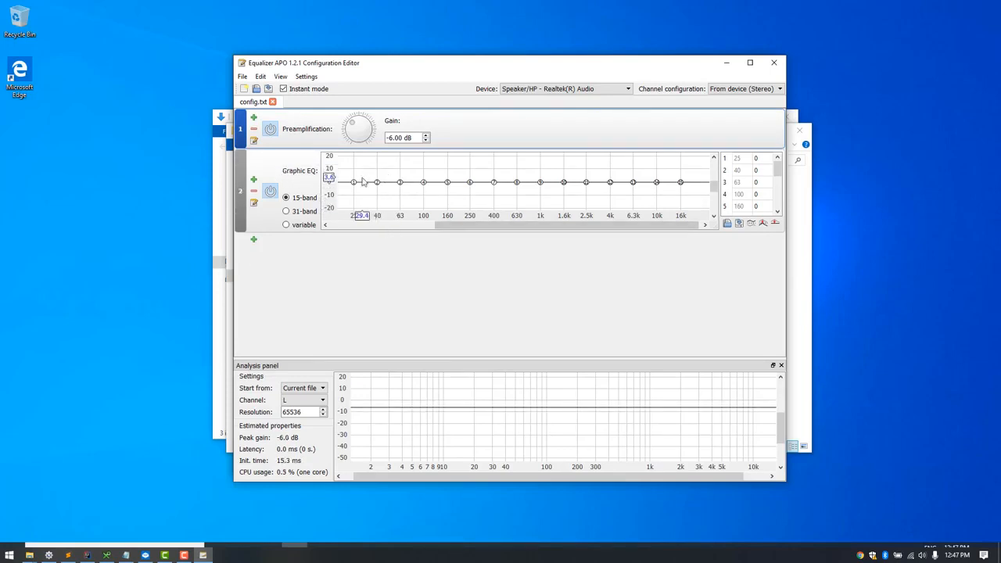
Add a VST plugin filter below the graphic EQ and load LoudMax64.dll from the VSTPlugins folder into it
click(253, 241)
mouse_move(278, 322)
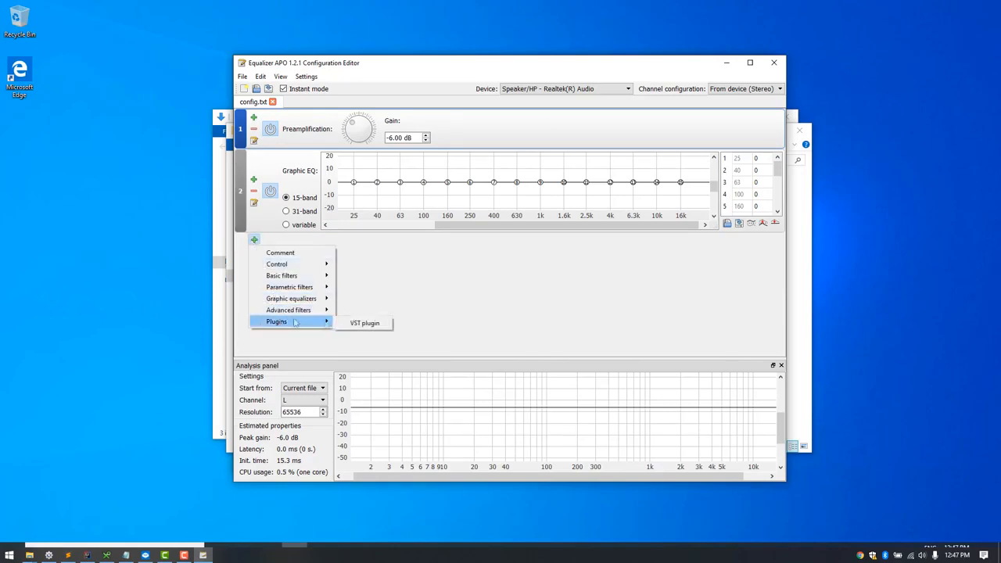
click(360, 321)
click(362, 243)
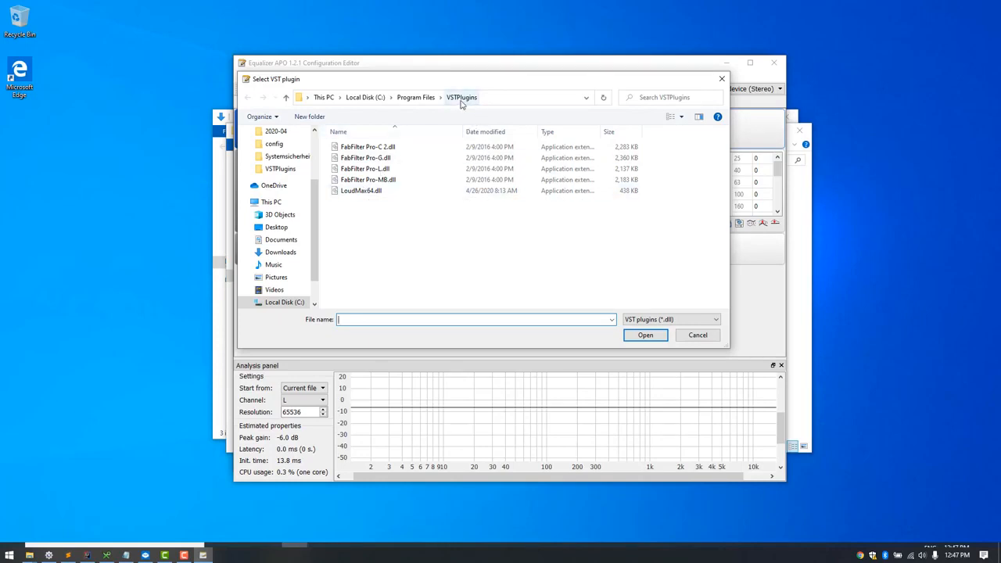
double_click(370, 194)
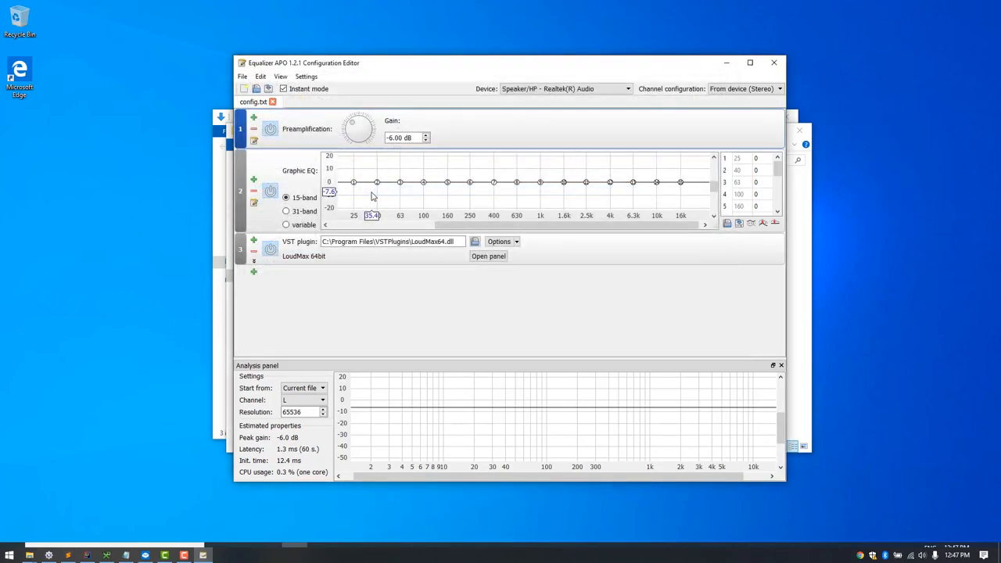
Set the LoudMax plugin's threshold to about -22.2 dB in its settings panel and accept the change
click(506, 246)
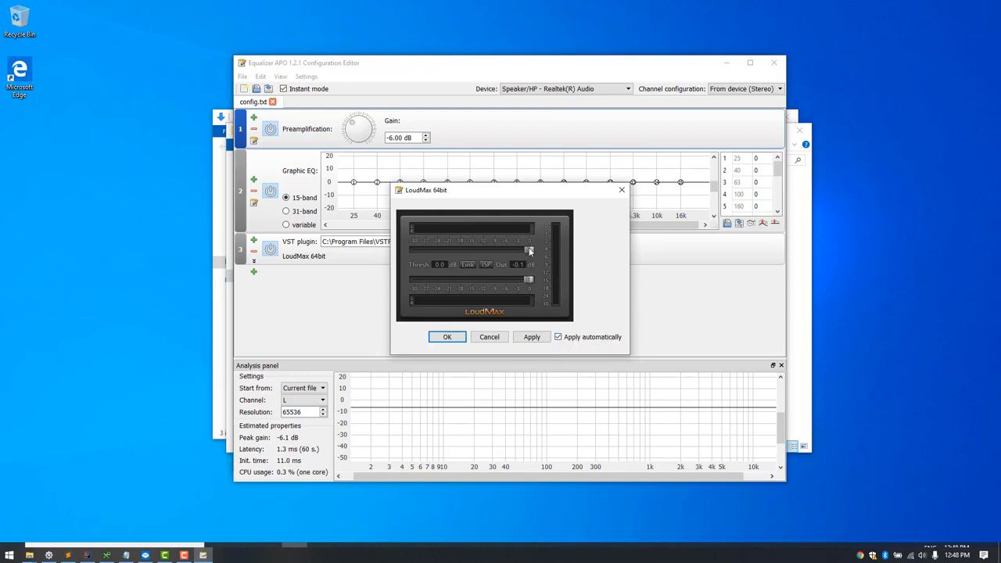
drag(486, 250, 437, 251)
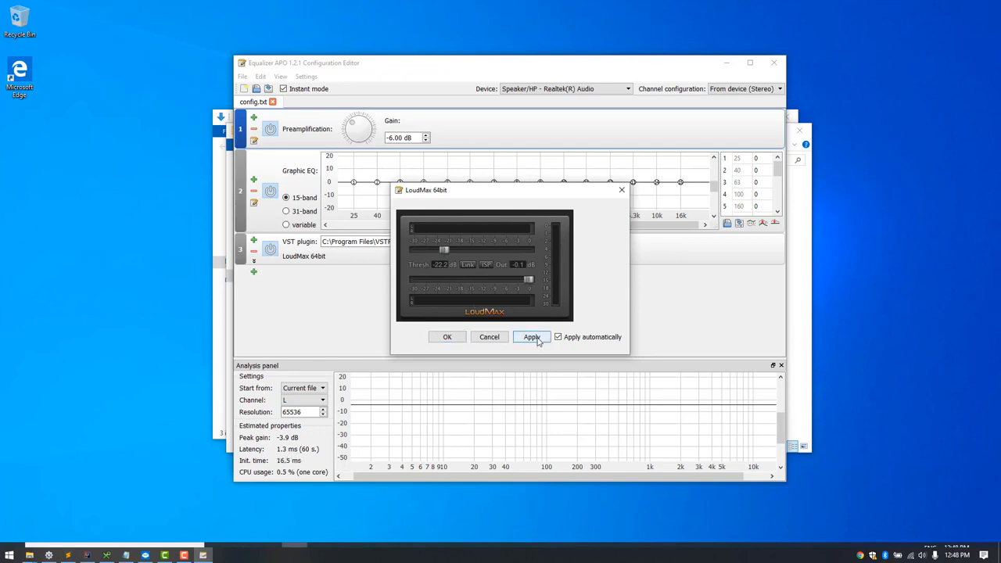
click(447, 337)
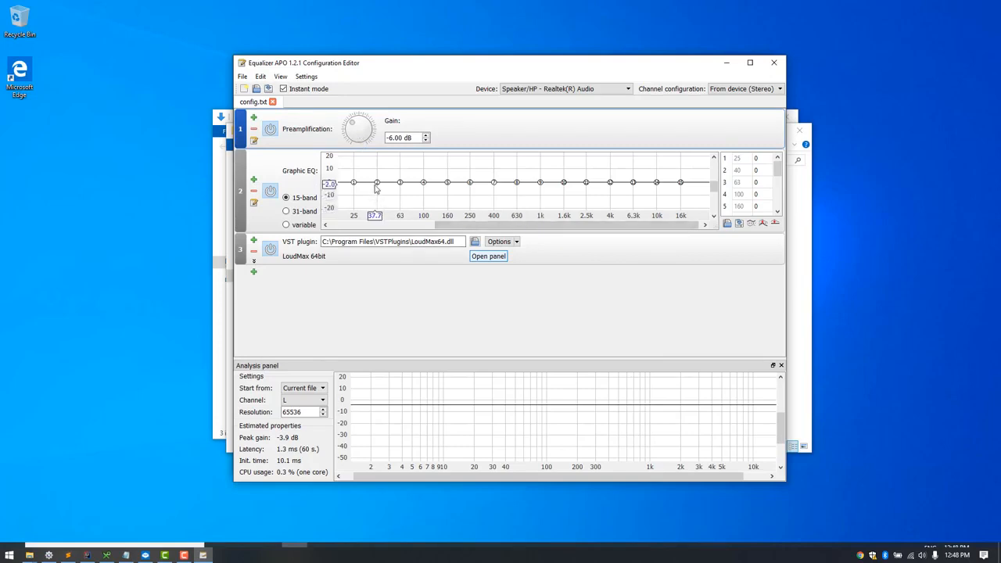
Power off the LoudMax plugin and raise the preamplification gain to 13.70 dB
drag(365, 140, 361, 123)
drag(375, 97, 348, 119)
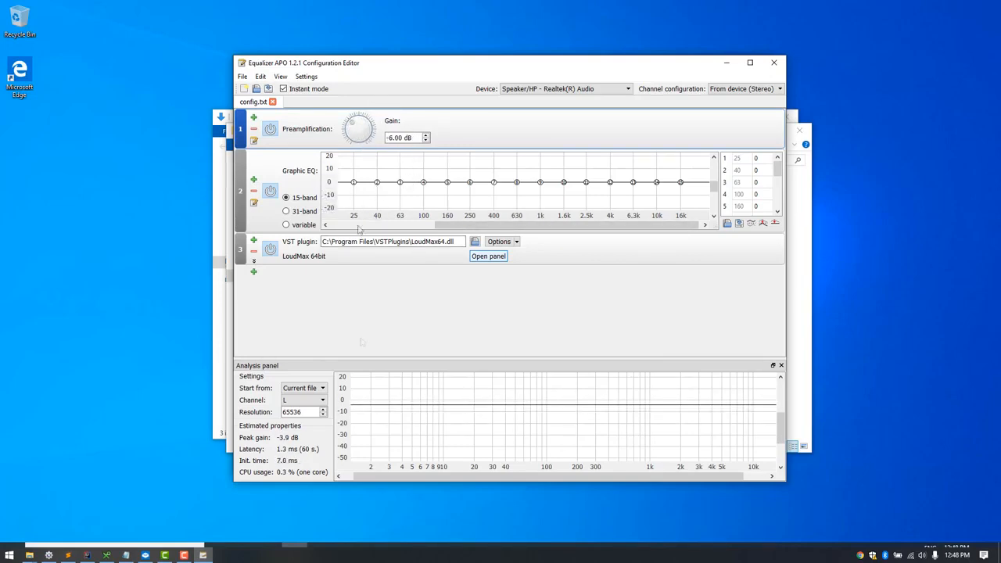
click(269, 251)
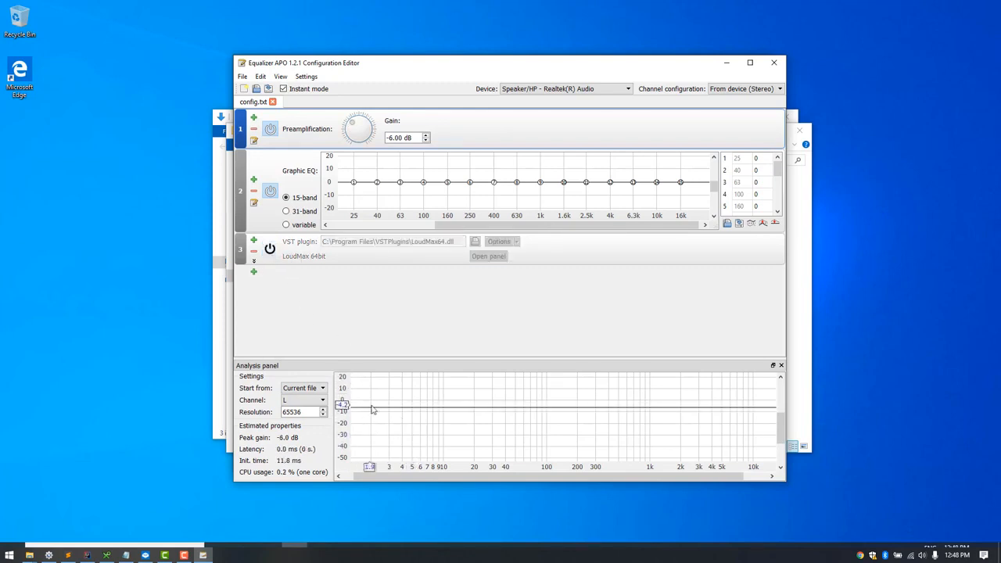
mouse_move(362, 127)
mouse_down()
mouse_move(374, 140)
mouse_move(358, 117)
mouse_move(370, 131)
mouse_up()
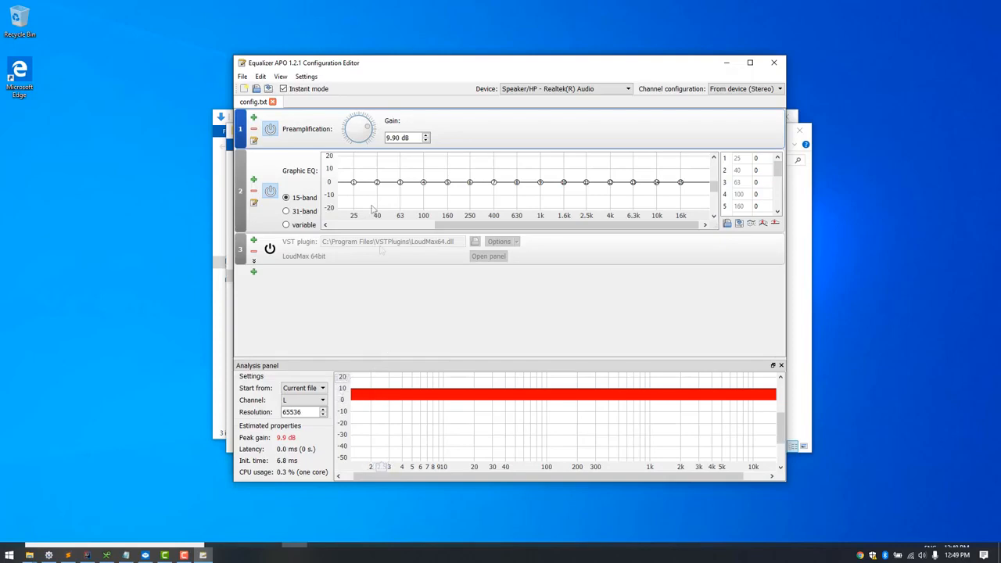
mouse_move(371, 138)
mouse_down()
mouse_move(371, 116)
mouse_move(381, 141)
mouse_up()
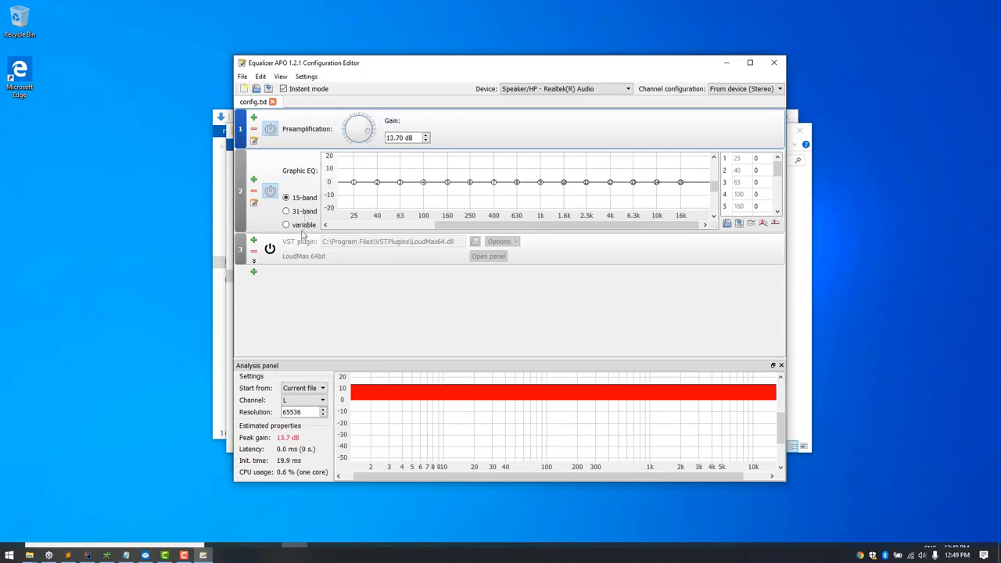
Power the LoudMax plugin on and off again to compare its effect on the analysis graph
click(270, 250)
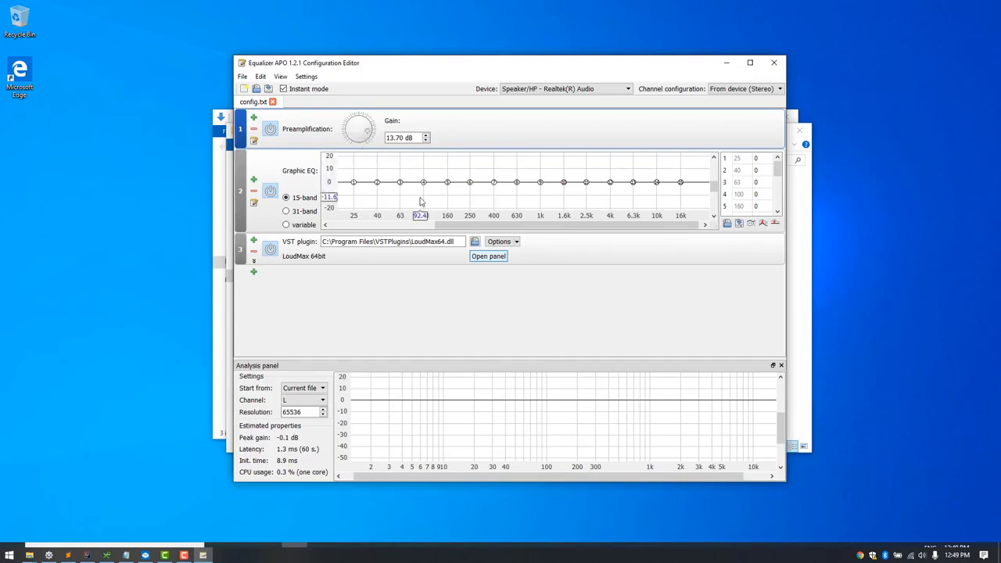
click(270, 248)
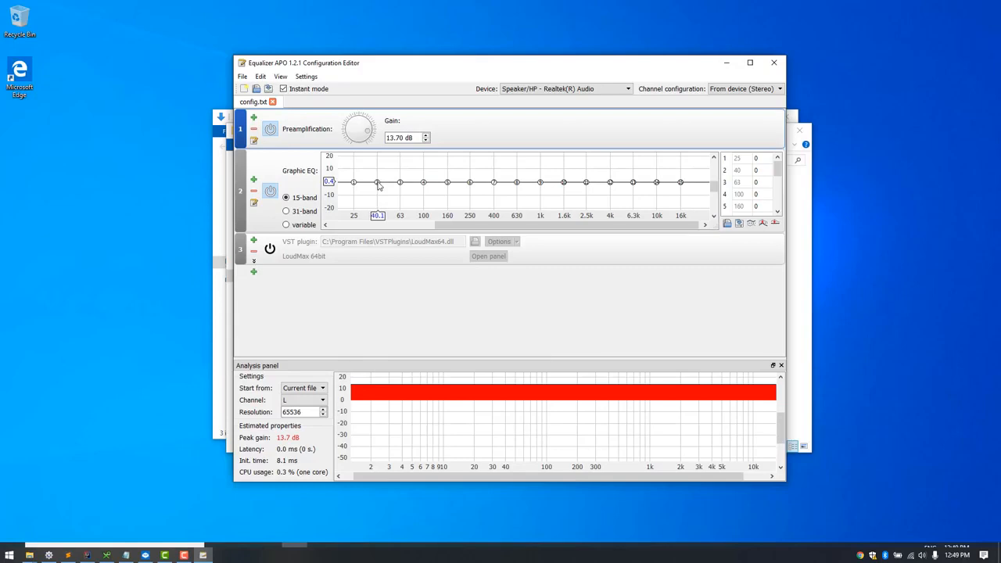
Test a boost of the graphic EQ's 40 Hz band, reset it to 0, and power the LoudMax plugin back on
mouse_move(378, 185)
mouse_down()
mouse_move(380, 205)
mouse_move(380, 169)
mouse_move(381, 233)
mouse_move(382, 157)
mouse_move(401, 69)
mouse_move(401, 160)
mouse_move(441, 175)
mouse_move(379, 171)
mouse_move(402, 195)
mouse_move(380, 179)
mouse_up()
double_click(763, 170)
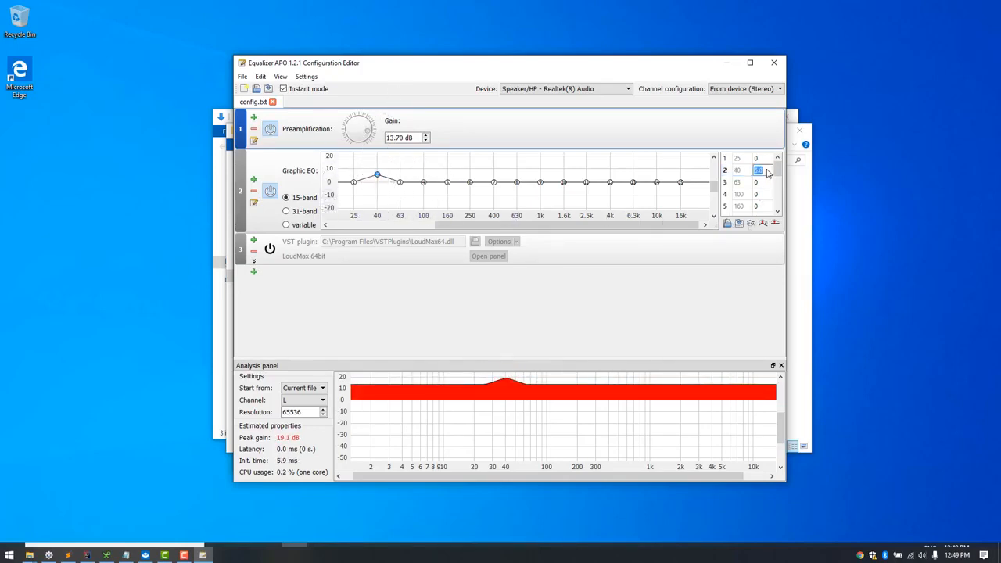
text(0)
key(Return)
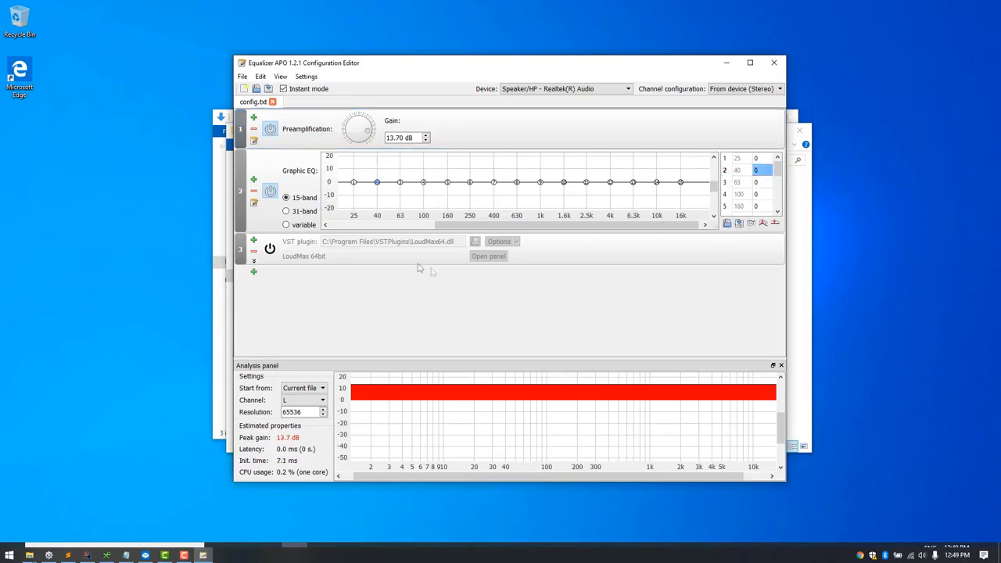
click(269, 250)
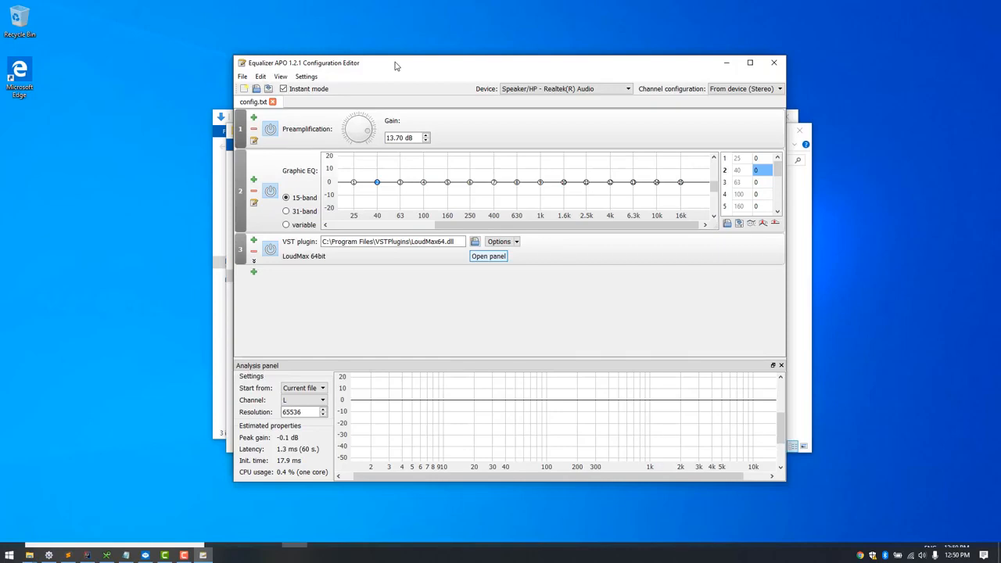
Power off the preamplification, graphic EQ and LoudMax filters and close the configuration editor
click(270, 129)
click(270, 190)
click(270, 249)
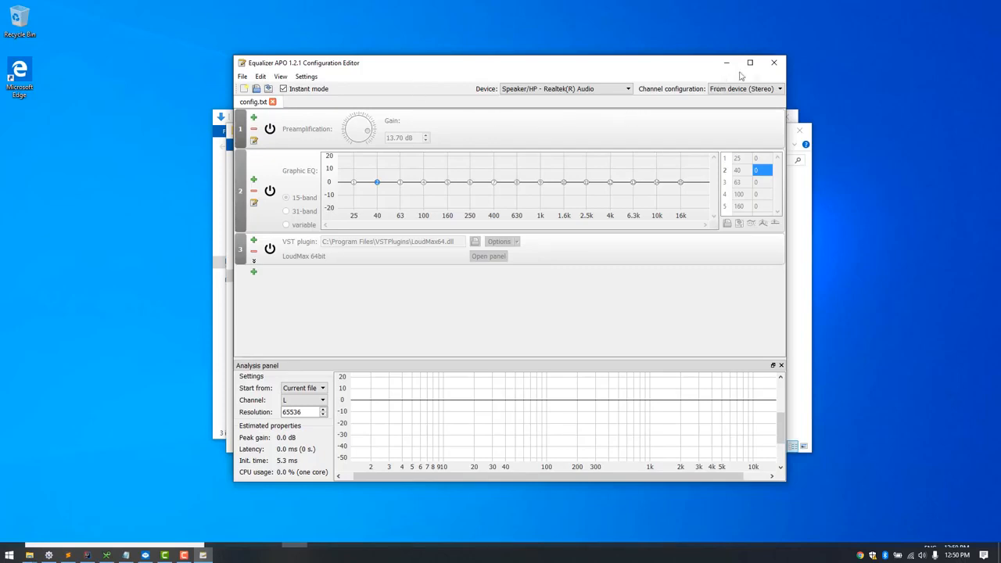
click(778, 68)
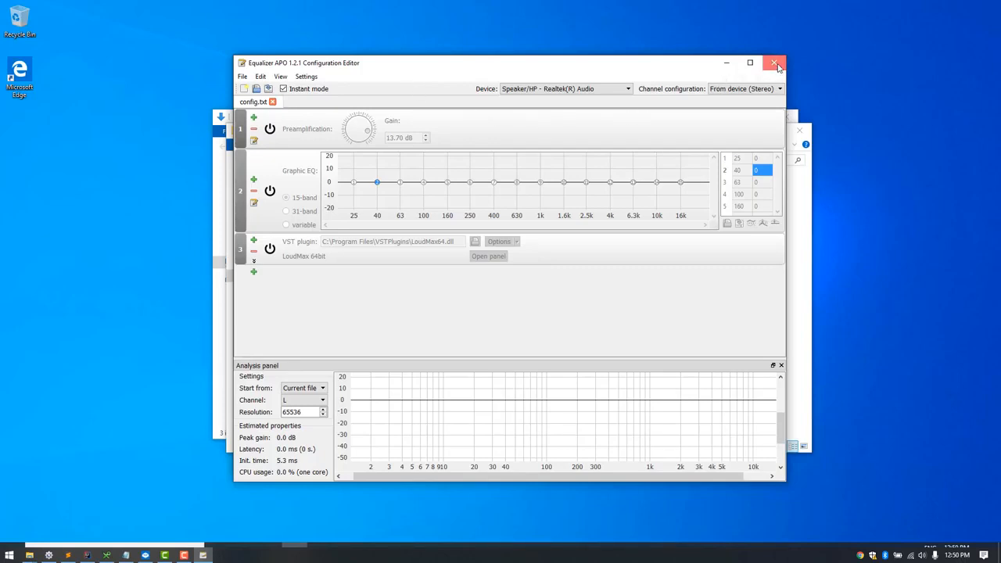